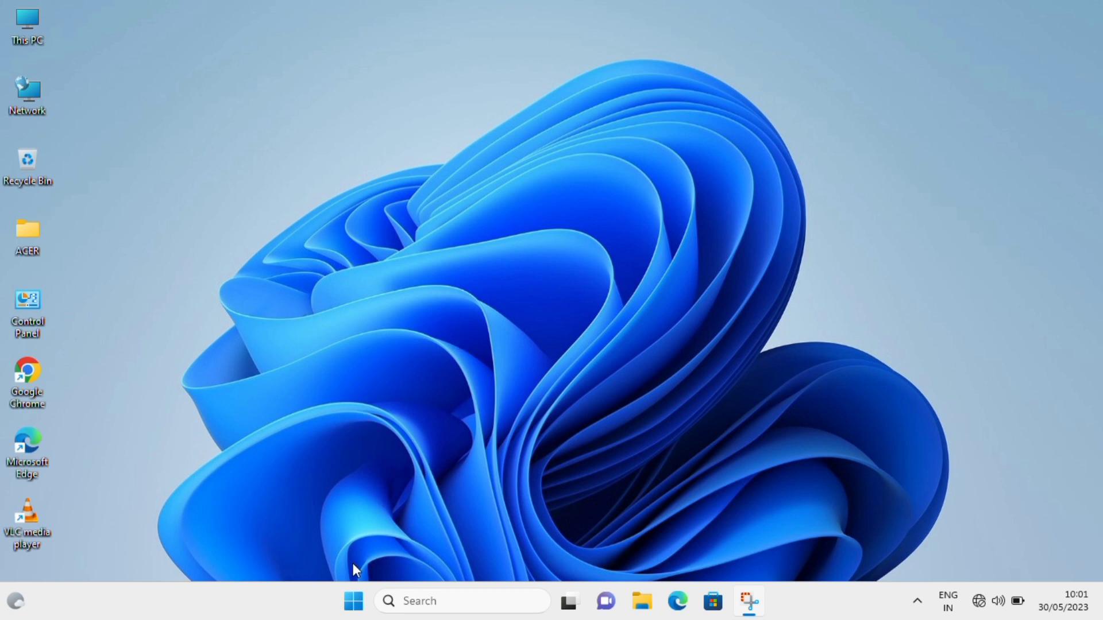
Launch Settings from Start and show storage usage for Local Disk (C:)
{"action": "left_click", "coordinate": [351, 610]}
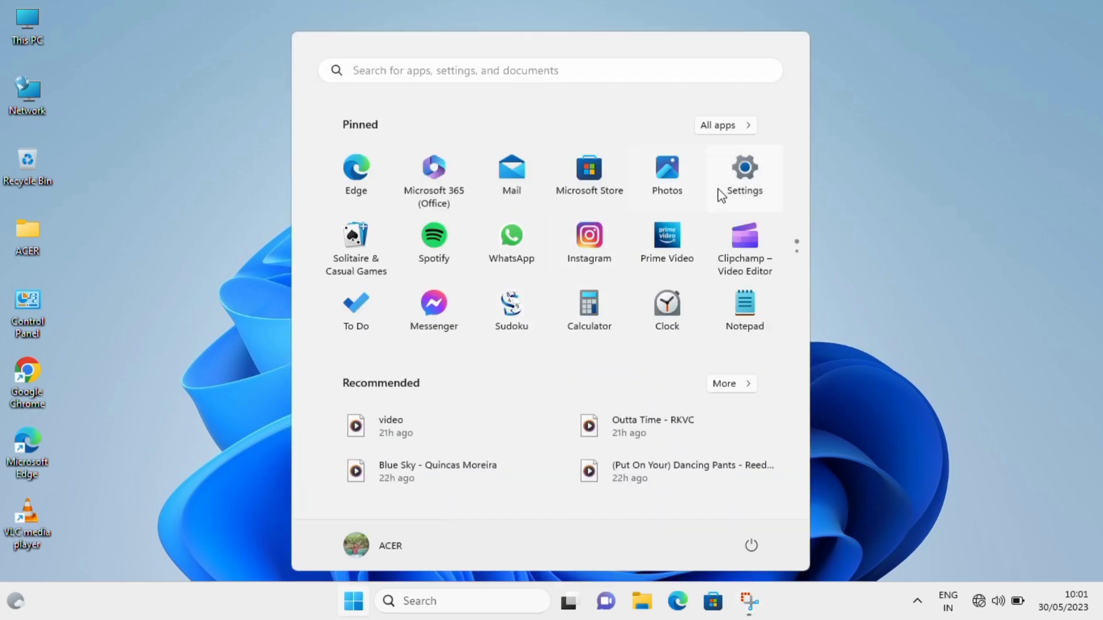
{"action": "left_click", "coordinate": [727, 191]}
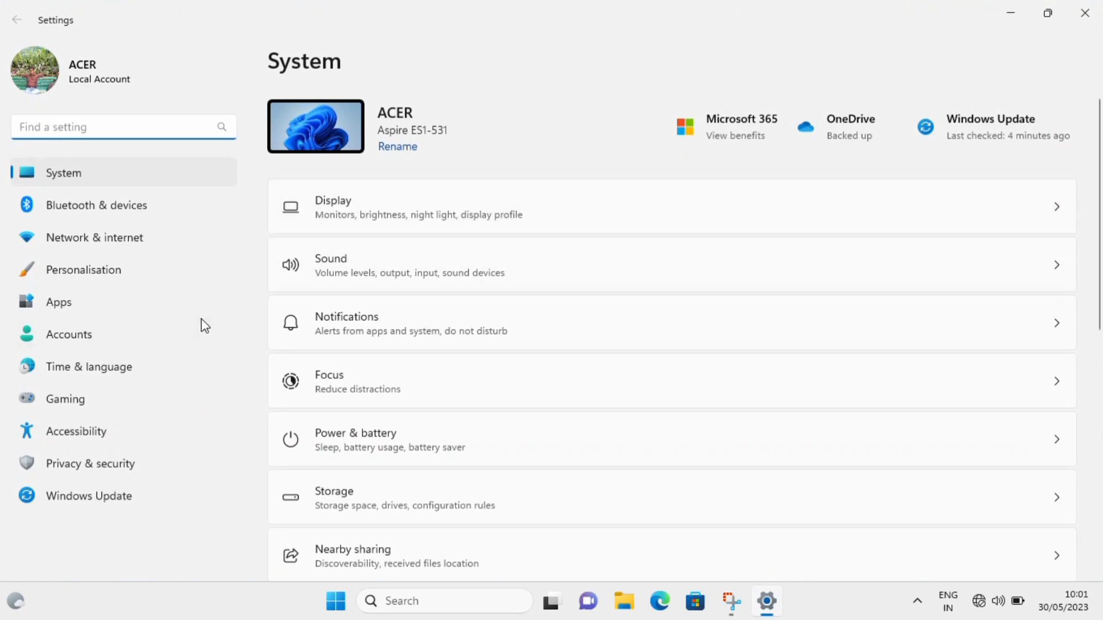
{"action": "left_click", "coordinate": [420, 503]}
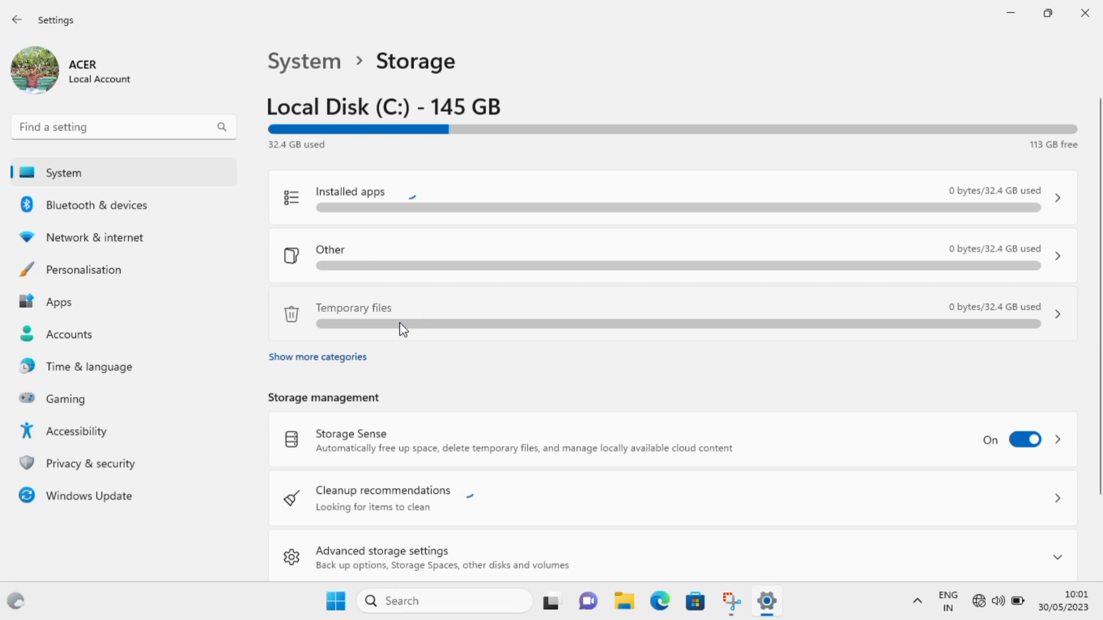
Scan Temporary files, showing removable categories with 57.8 MB selected
{"action": "left_click", "coordinate": [401, 327]}
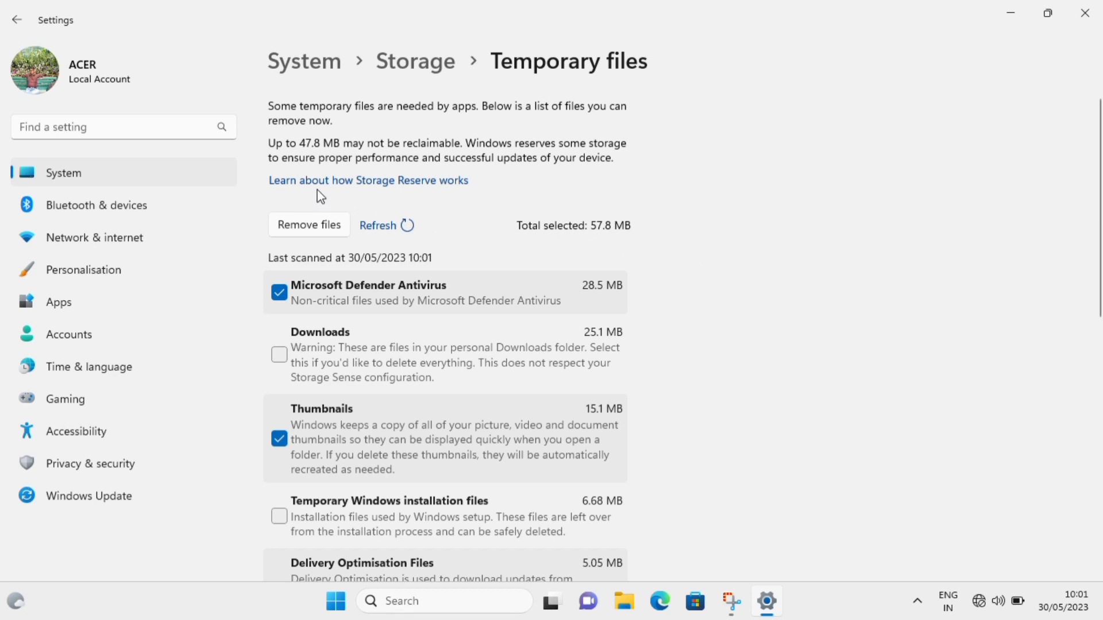
Remove the selected temporary files, including Defender, thumbnails and Delivery Optimisation, confirming permanent deletion
{"action": "left_click", "coordinate": [311, 227]}
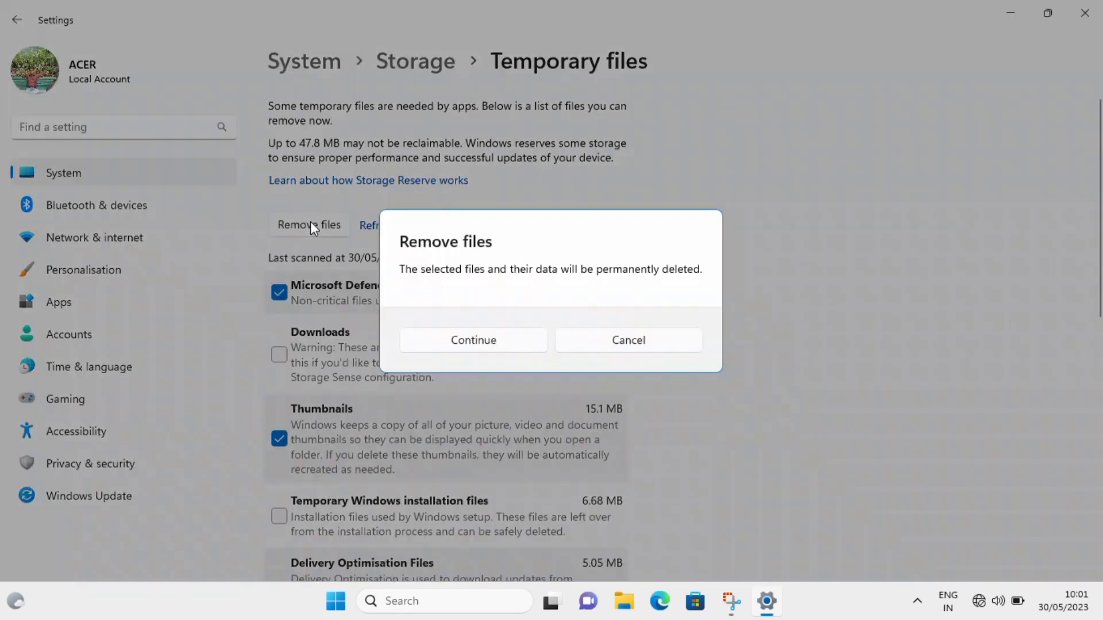
{"action": "left_click", "coordinate": [460, 342]}
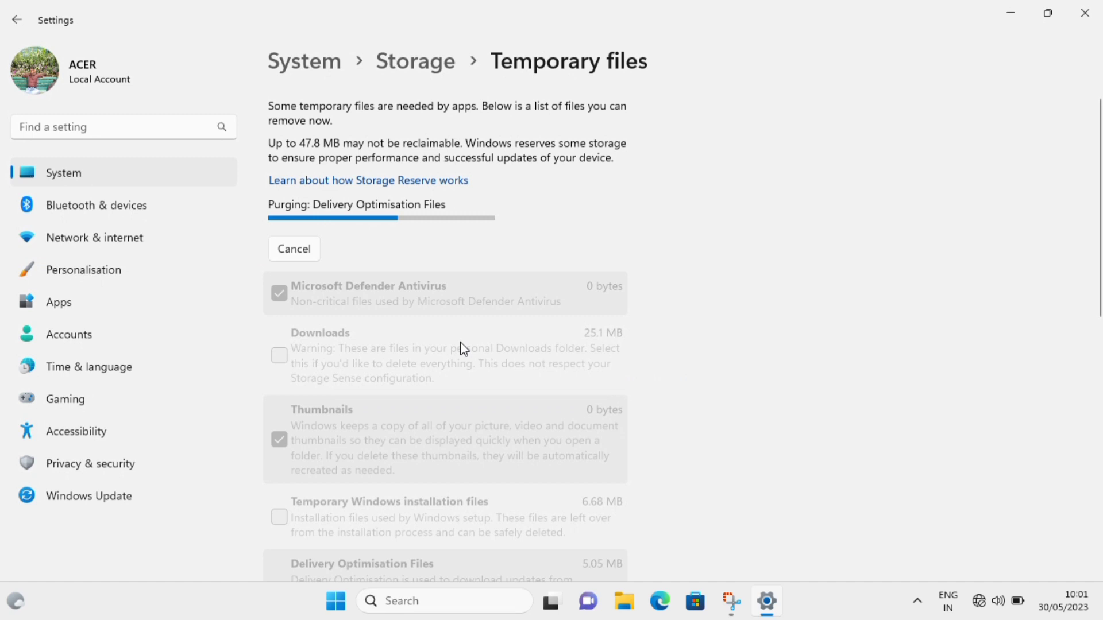